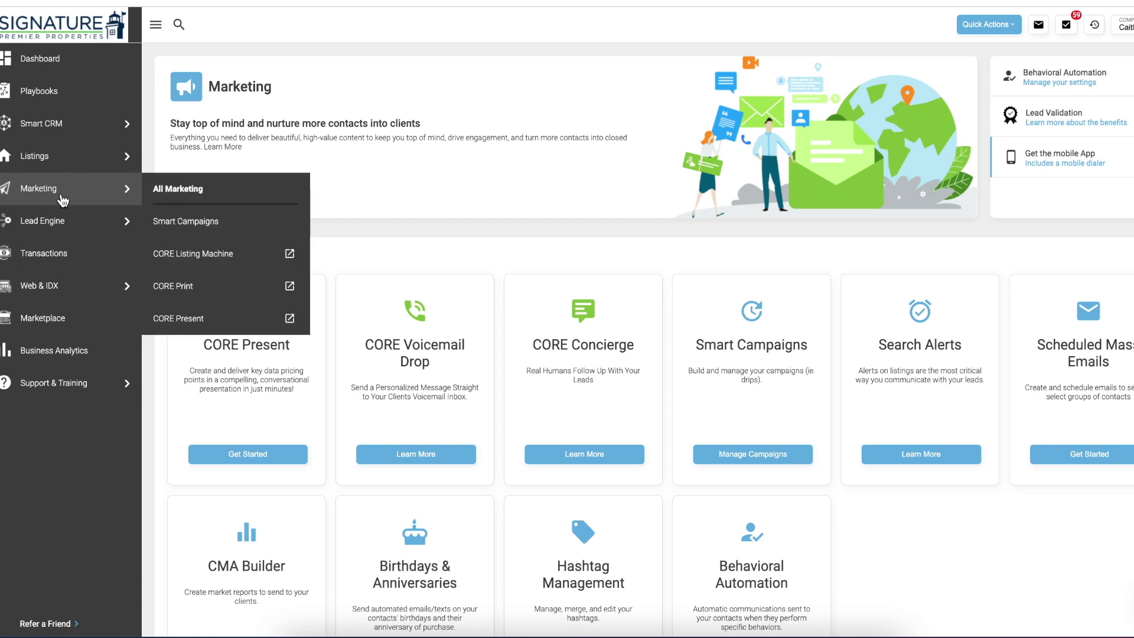
Go to Smart Campaigns under Marketing to reach the email campaign templates
click(213, 223)
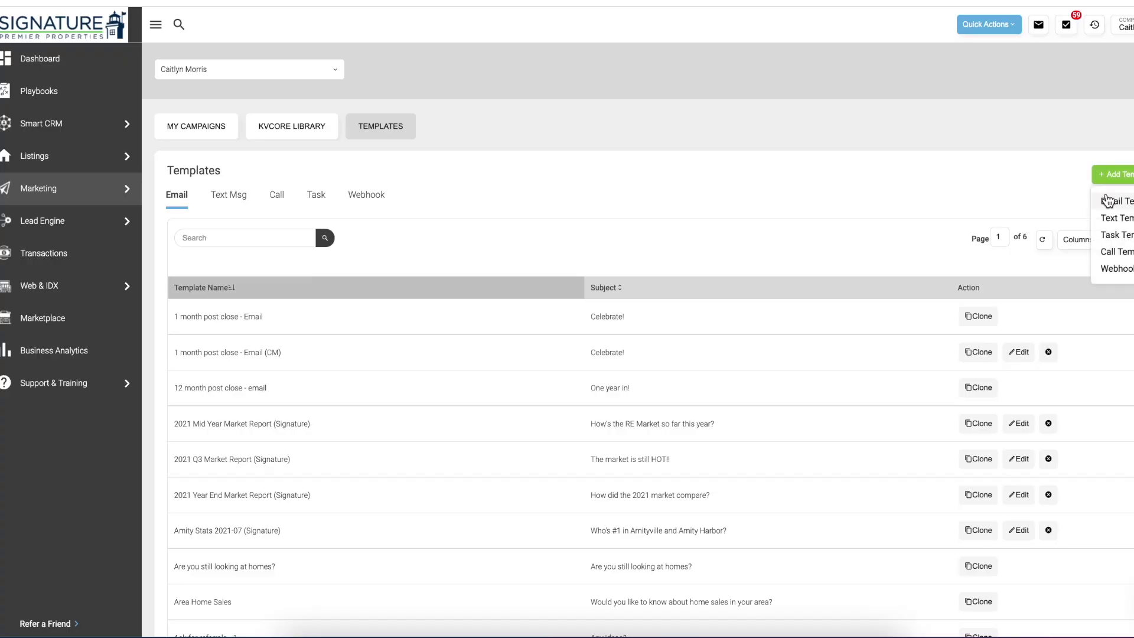
Start a new email template named 'CM Montauk' with subject 'Save the date, Montauk Trip!'
click(1110, 202)
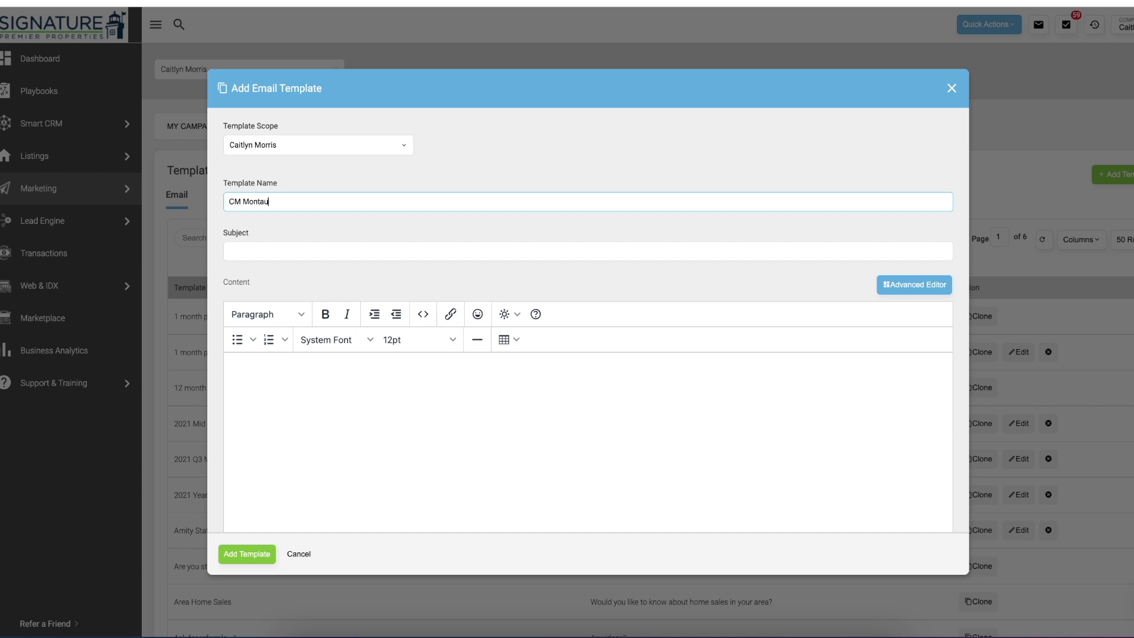
text(k)
key(Tab)
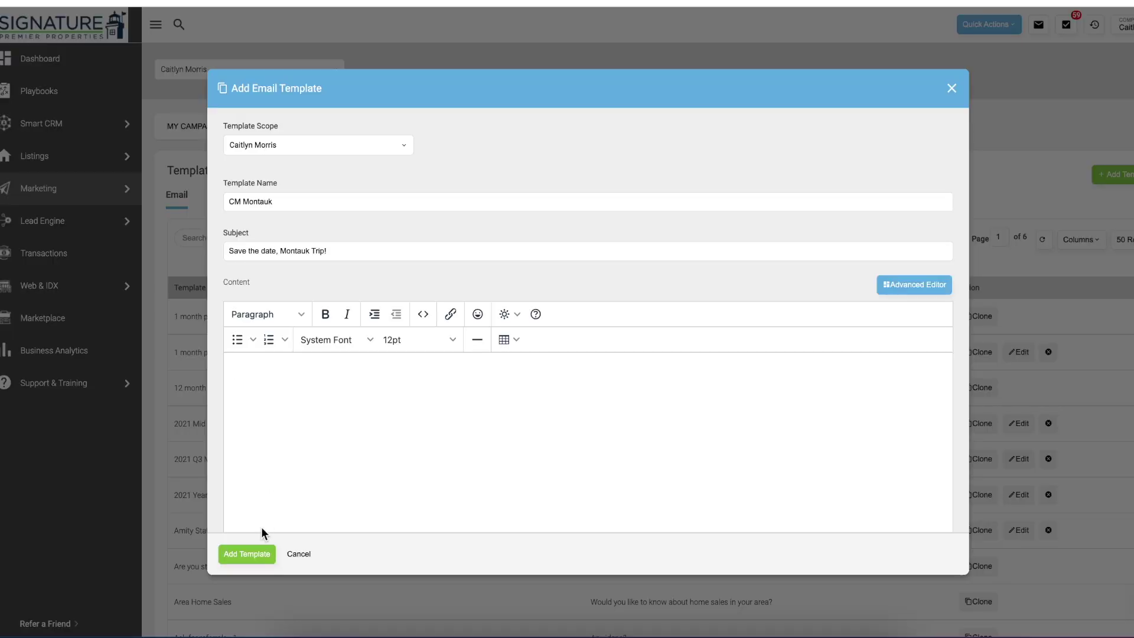
Switch the CM Montauk template content to the Advanced drag-and-drop editor and confirm
click(909, 286)
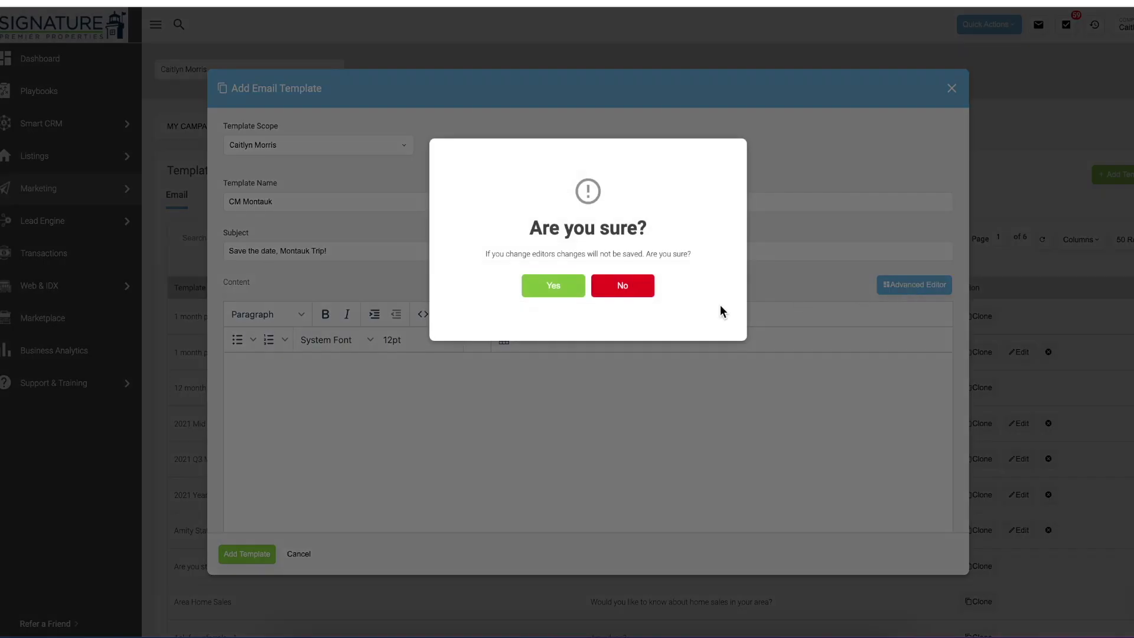
click(550, 287)
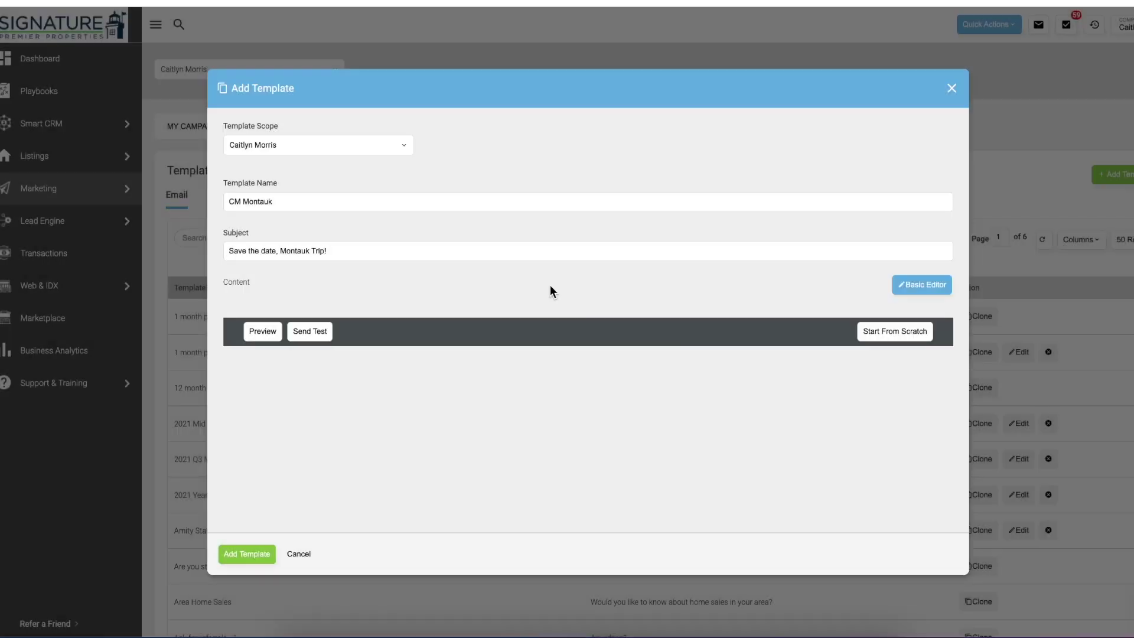
scroll(551, 291, down, 3)
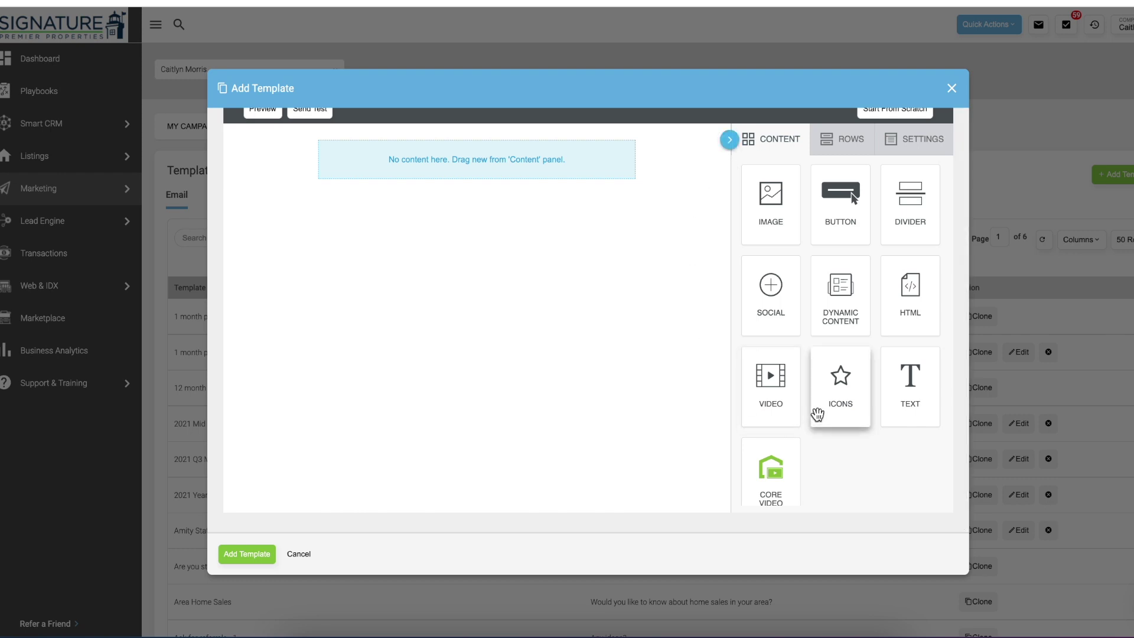
scroll(817, 416, up, 1)
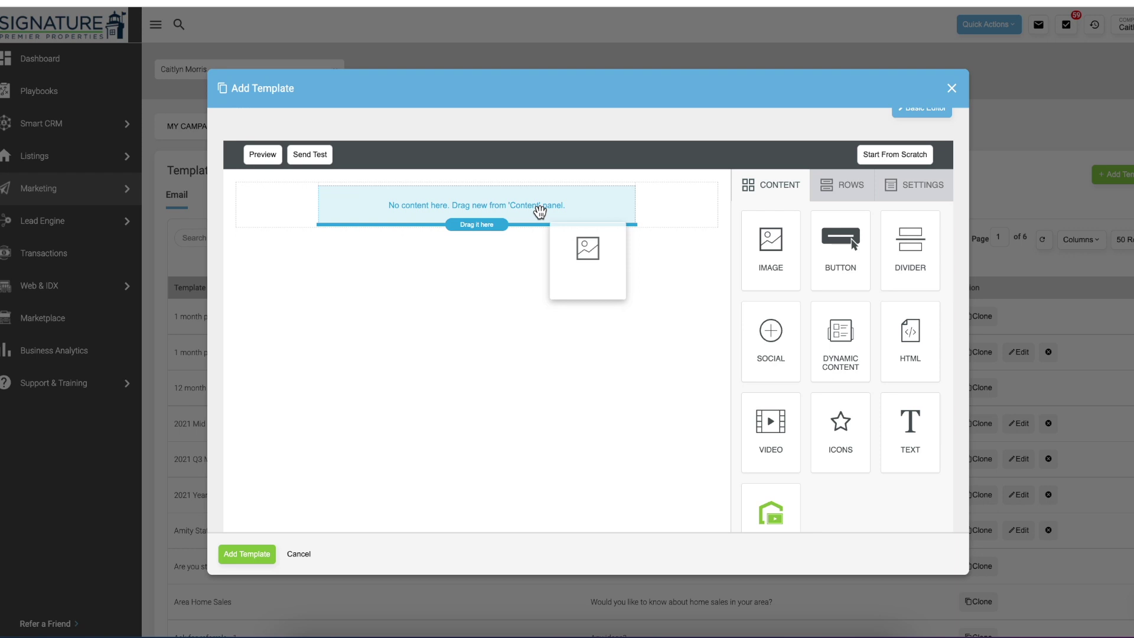
Add an image block to the email body and browse for its picture file
drag(538, 210, 541, 218)
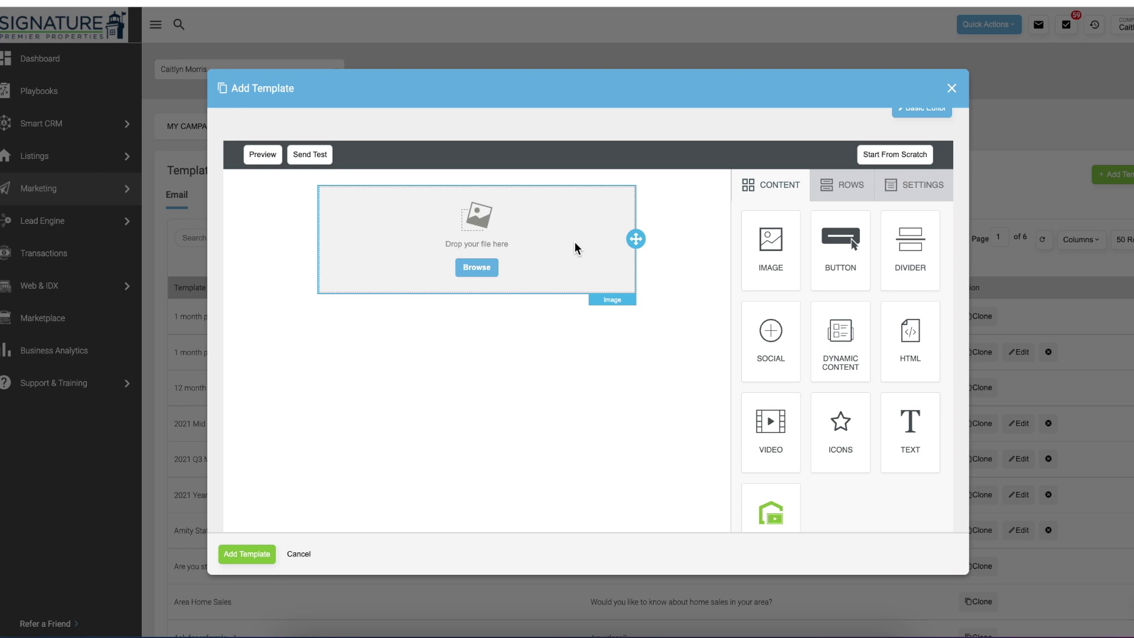
scroll(574, 242, up, 2)
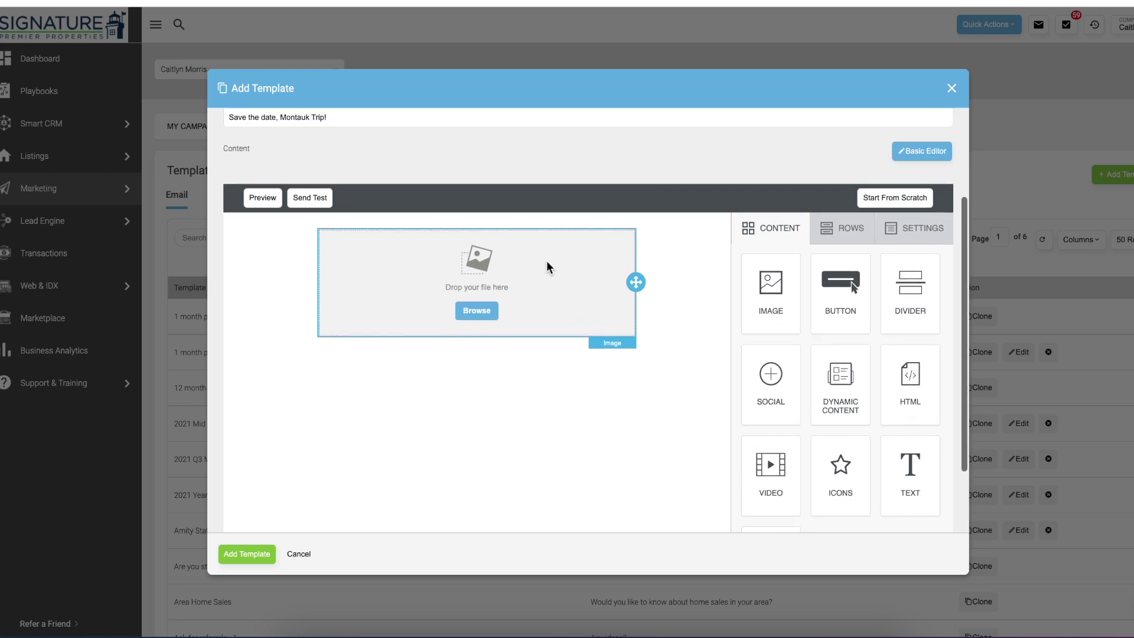
click(476, 311)
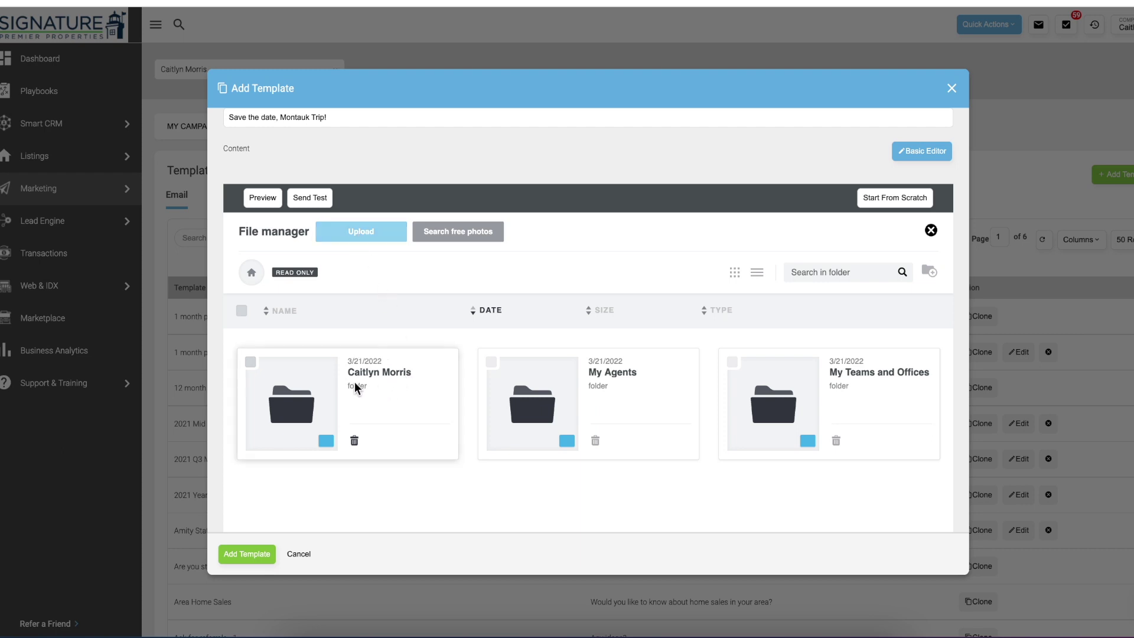
Upload 2022-02-recruit-MTK.jpeg from the agent's folder and insert it into the image block
click(302, 380)
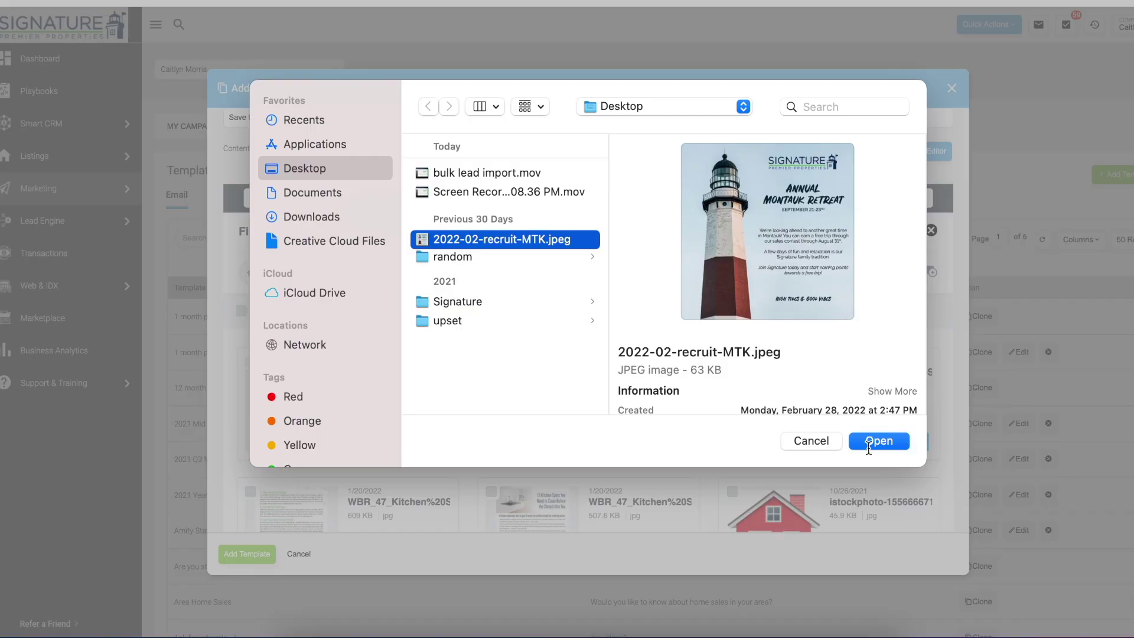
click(869, 444)
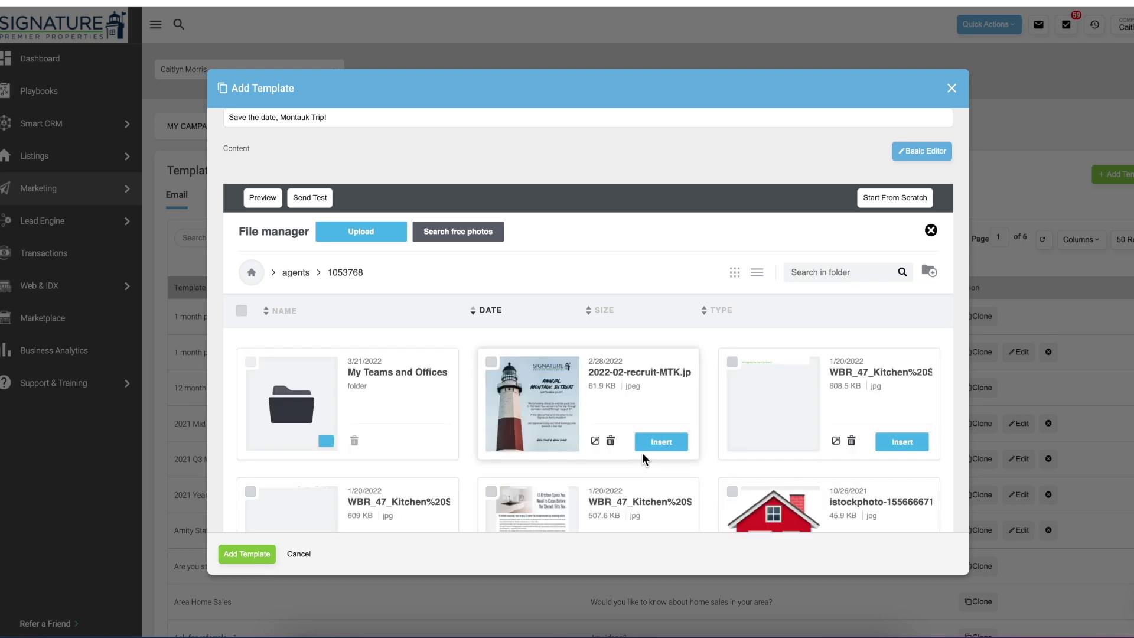
scroll(643, 455, down, 1)
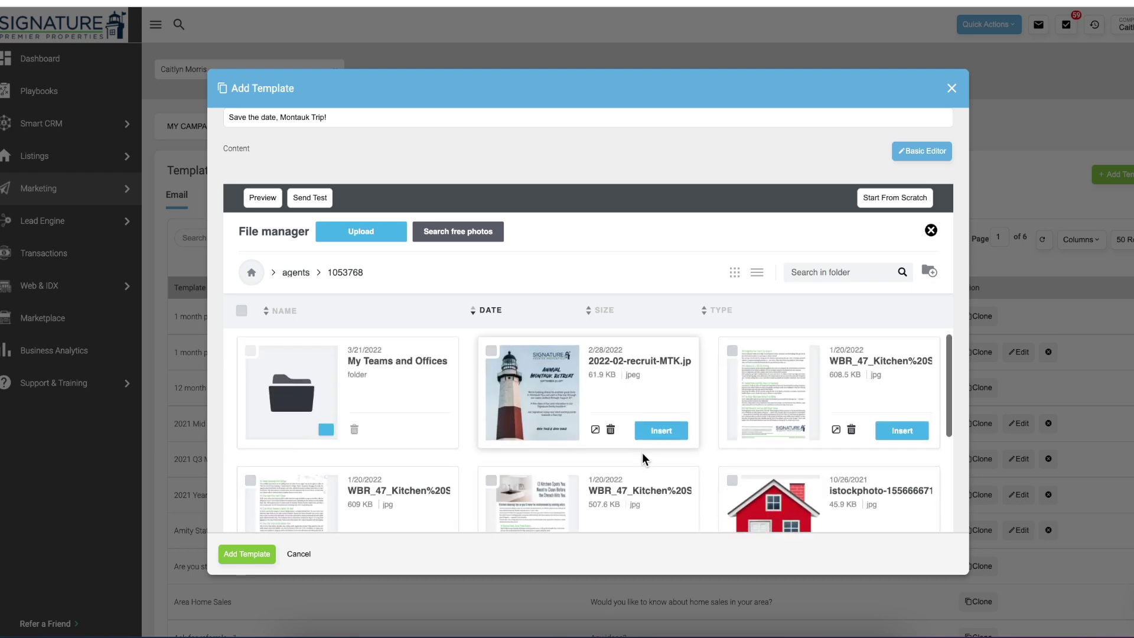
click(667, 425)
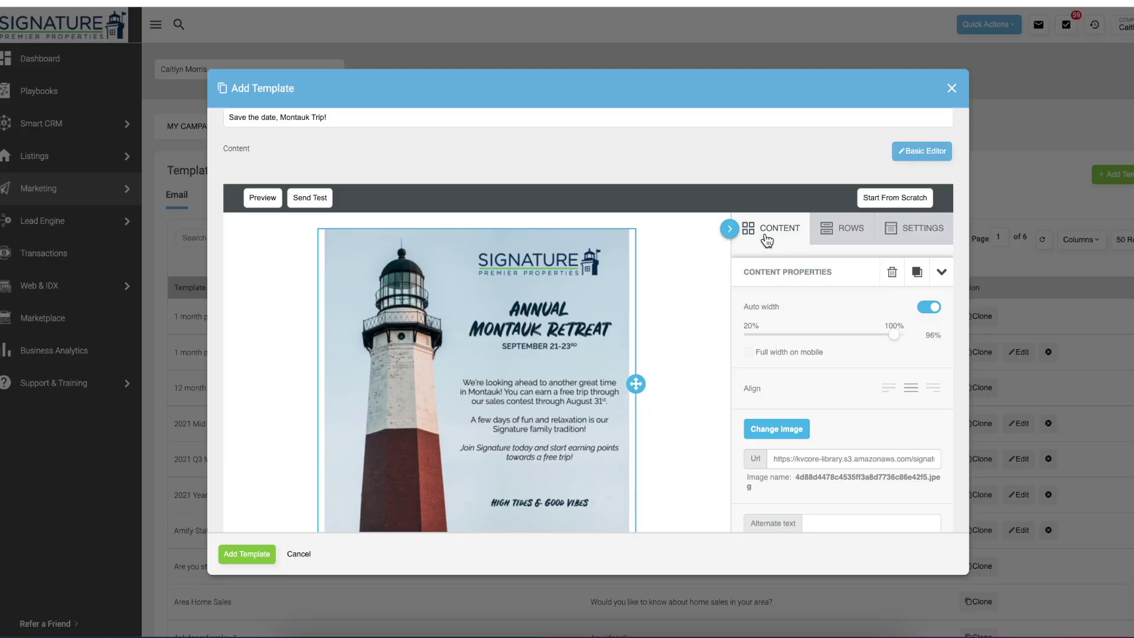
click(766, 240)
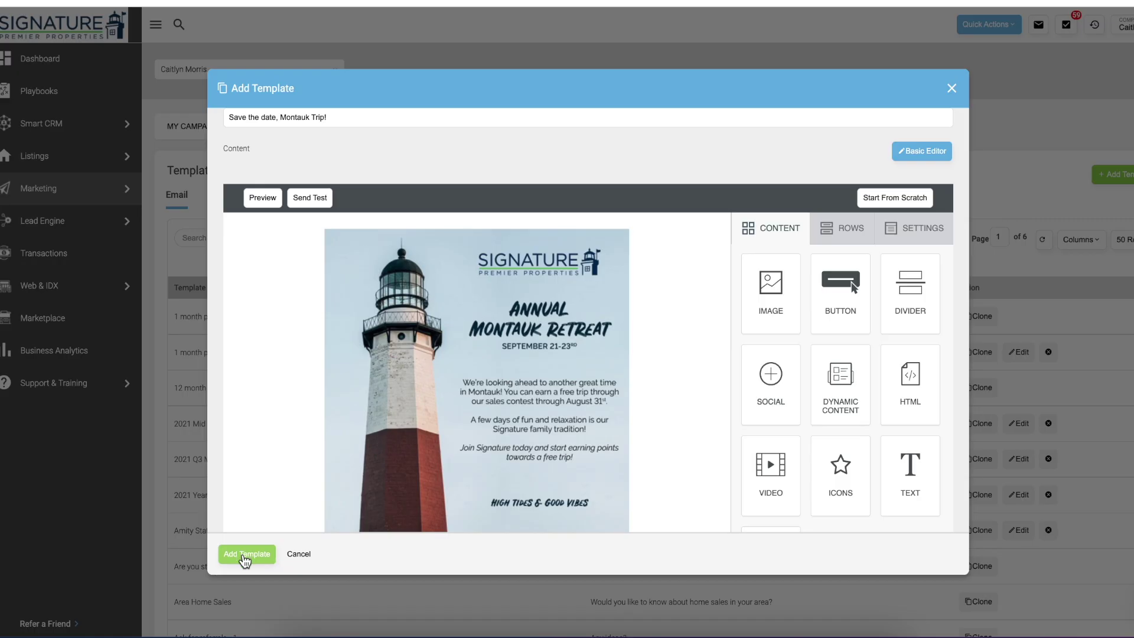
Save the CM Montauk template with Add Template and return to the templates list
click(243, 555)
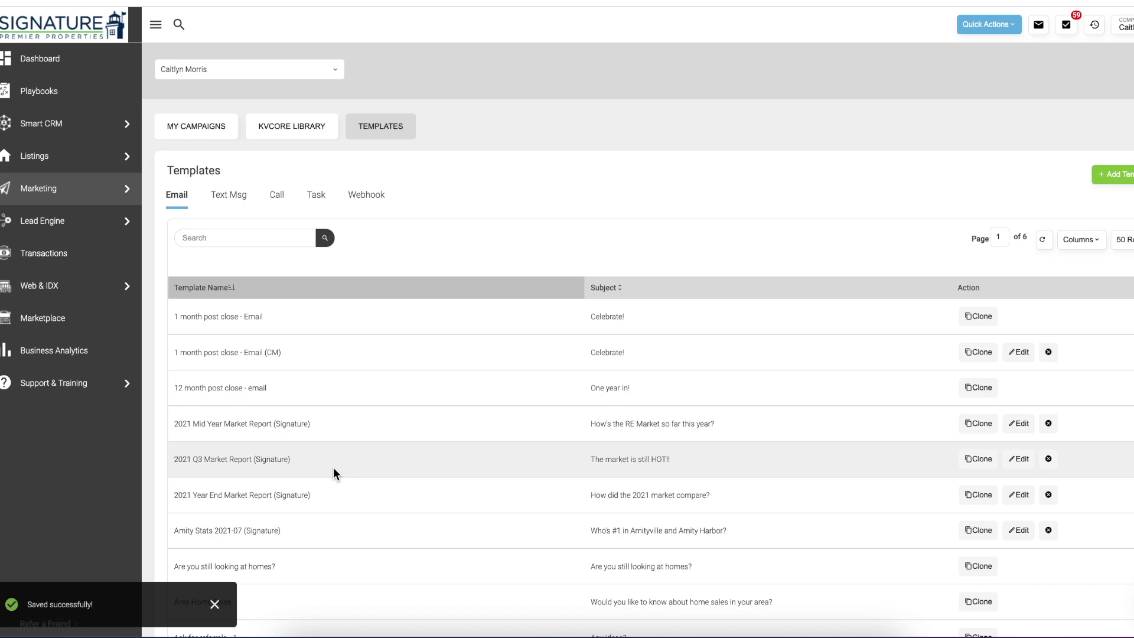